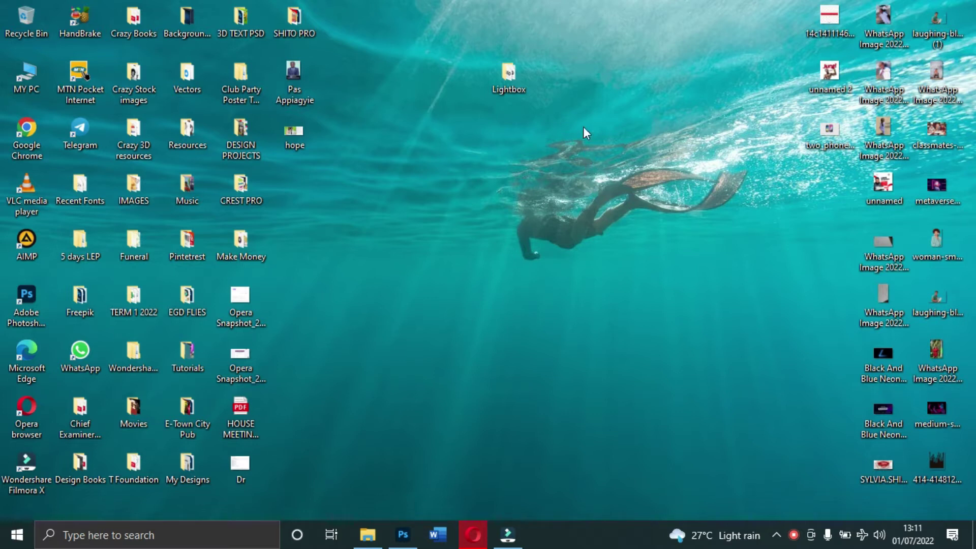
# Step: Show Photoshop's Home screen and scroll through recent files like Cover Page.psd
pyautogui.click(405, 540)
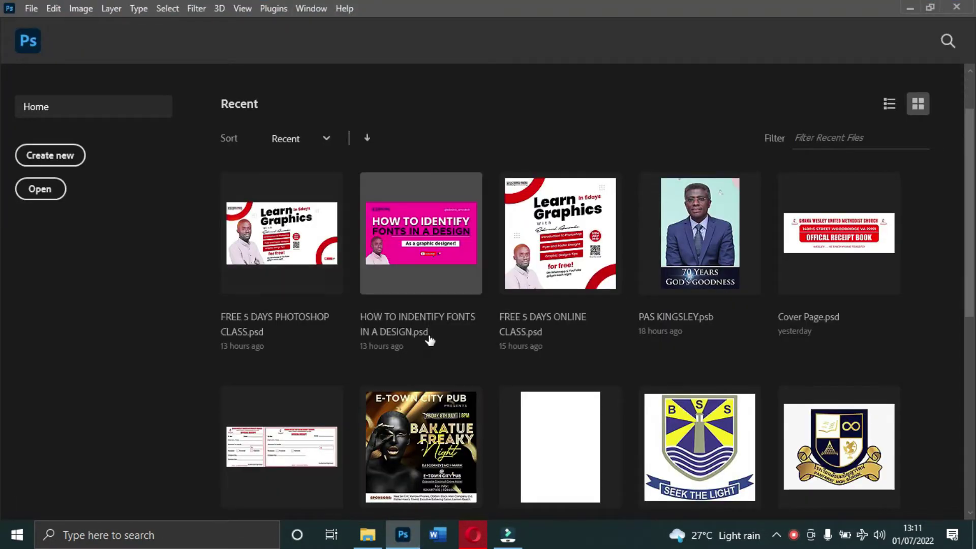
pyautogui.scroll(-1, 430, 340)
pyautogui.scroll(1, 429, 340)
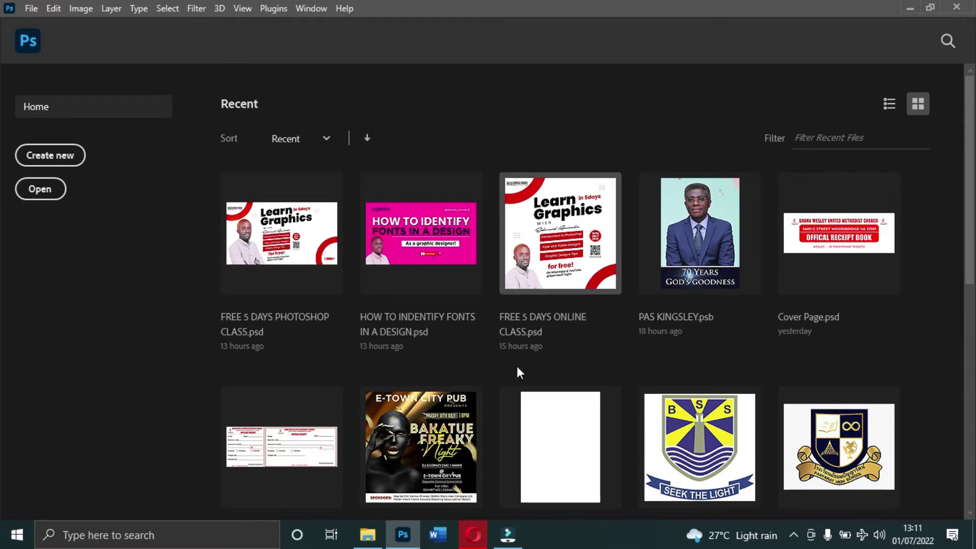
pyautogui.scroll(-10, 495, 409)
pyautogui.scroll(10, 495, 413)
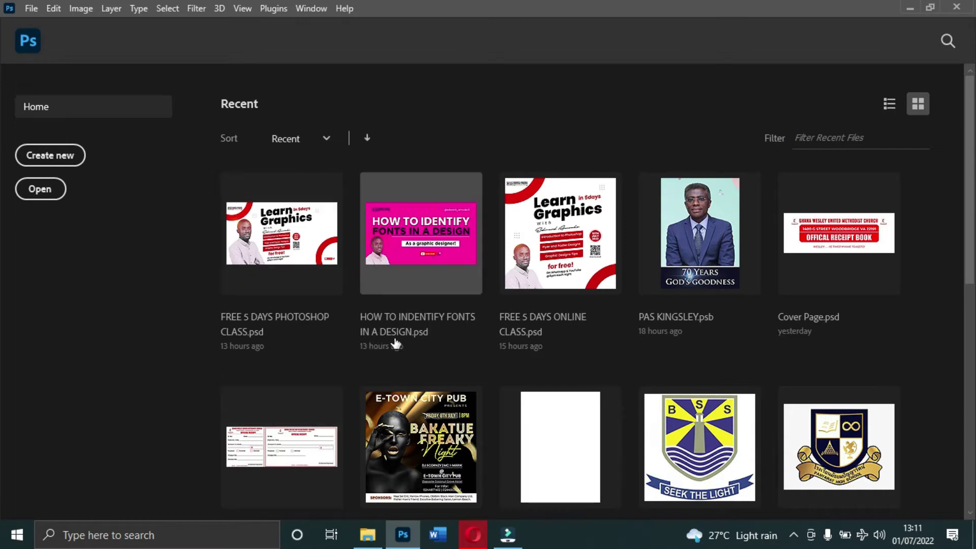
pyautogui.scroll(-3, 427, 346)
pyautogui.scroll(3, 431, 346)
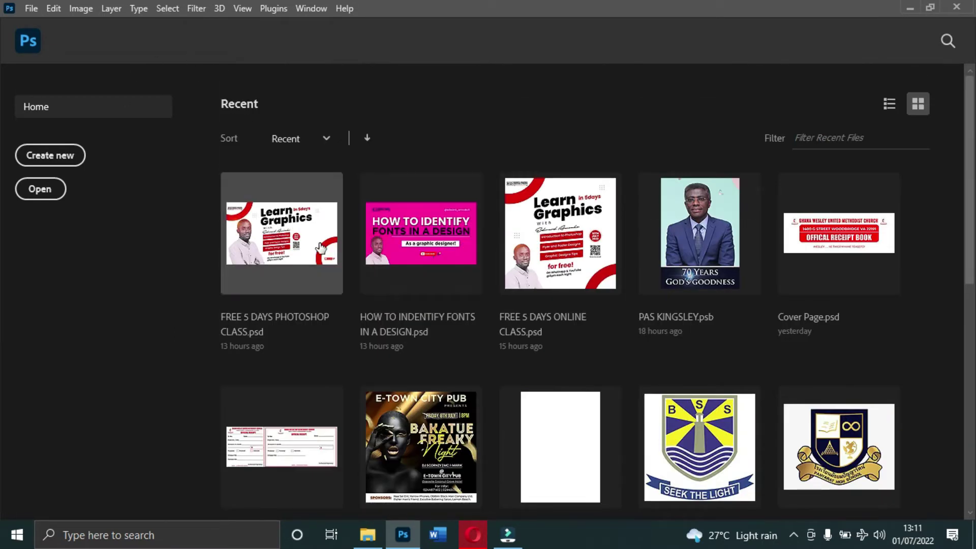
pyautogui.scroll(-2, 528, 225)
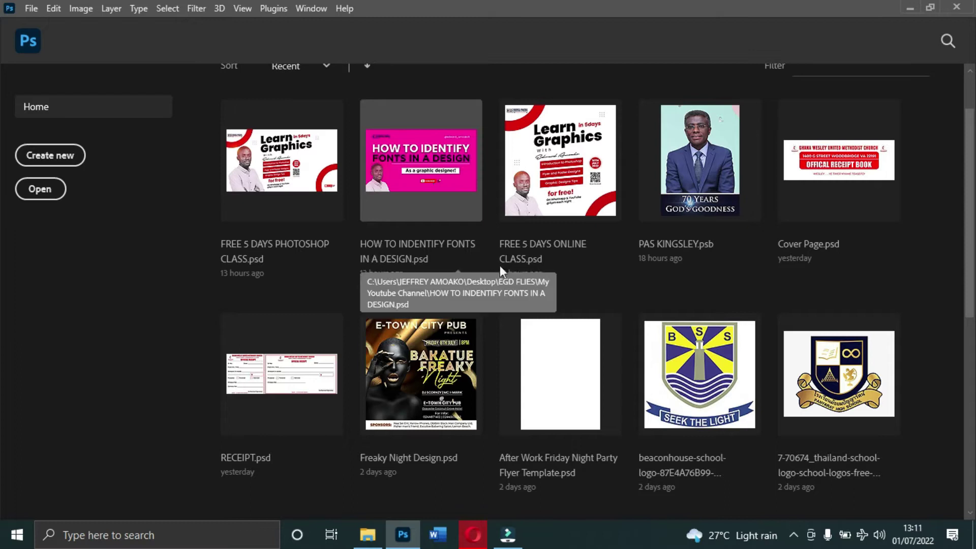
pyautogui.scroll(-8, 675, 272)
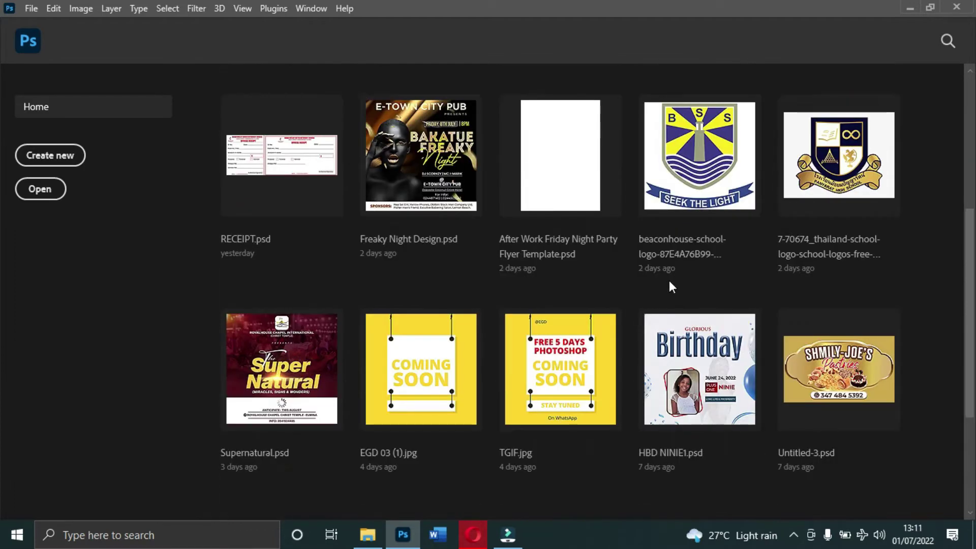
pyautogui.scroll(7, 667, 288)
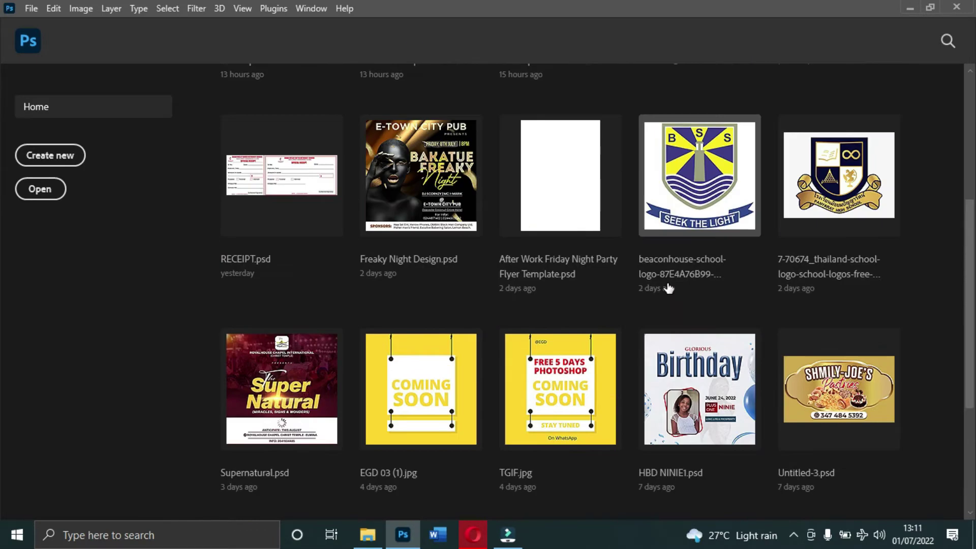
pyautogui.scroll(3, 669, 288)
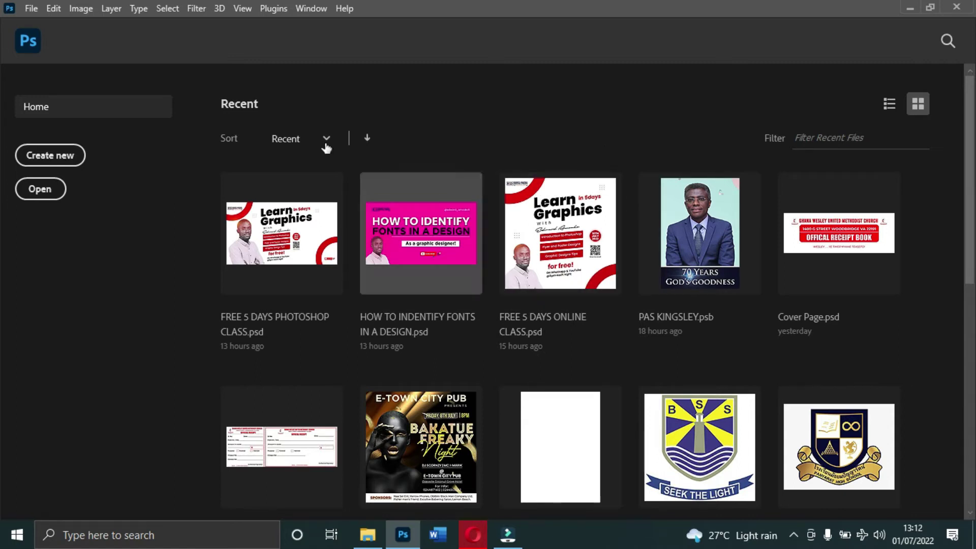
pyautogui.scroll(-5, 681, 323)
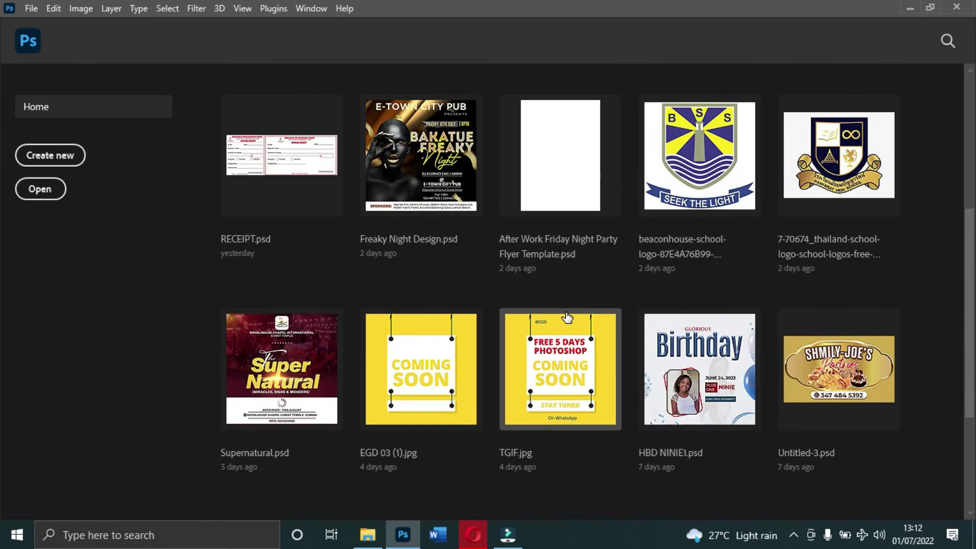
pyautogui.scroll(5, 566, 316)
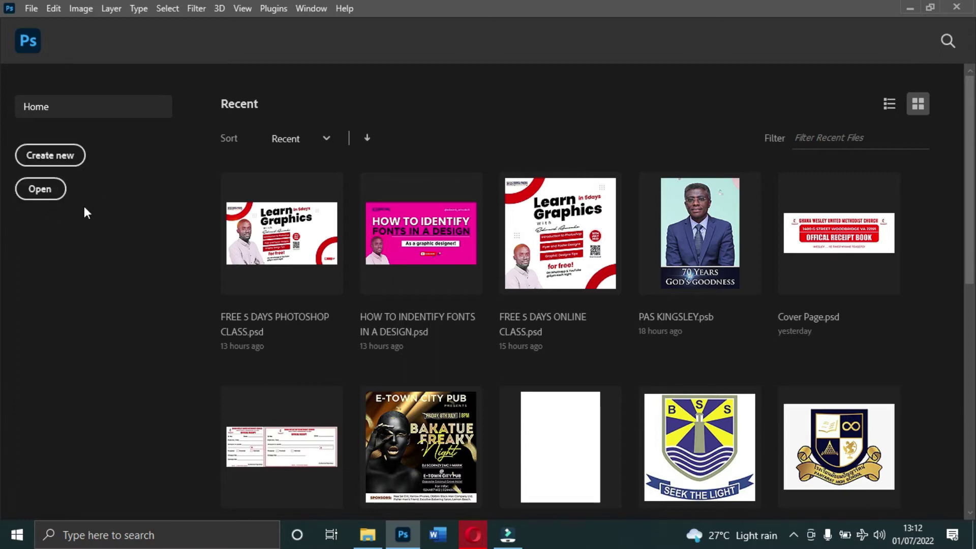
# Step: Open '5 sites to download and install fonts' from the My Youtube Channel folder
pyautogui.click(40, 190)
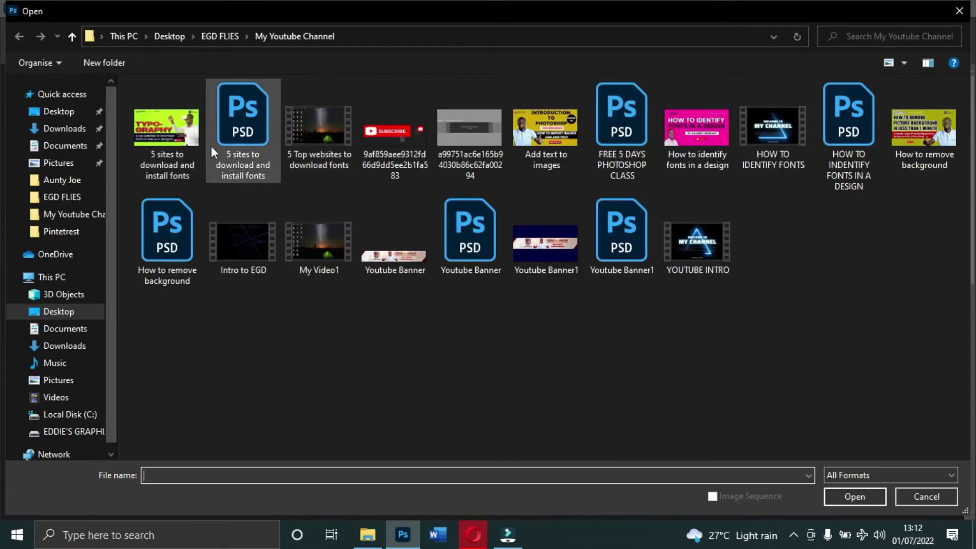
pyautogui.doubleClick(162, 120)
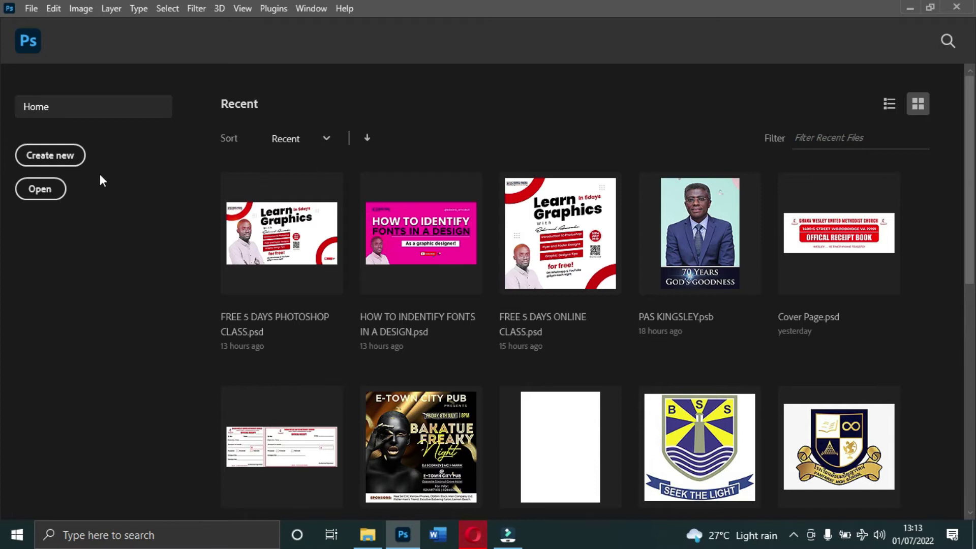
# Step: Return to the Home screen, leaving '5 sites to download and install fonts.jpg' open
pyautogui.click(360, 174)
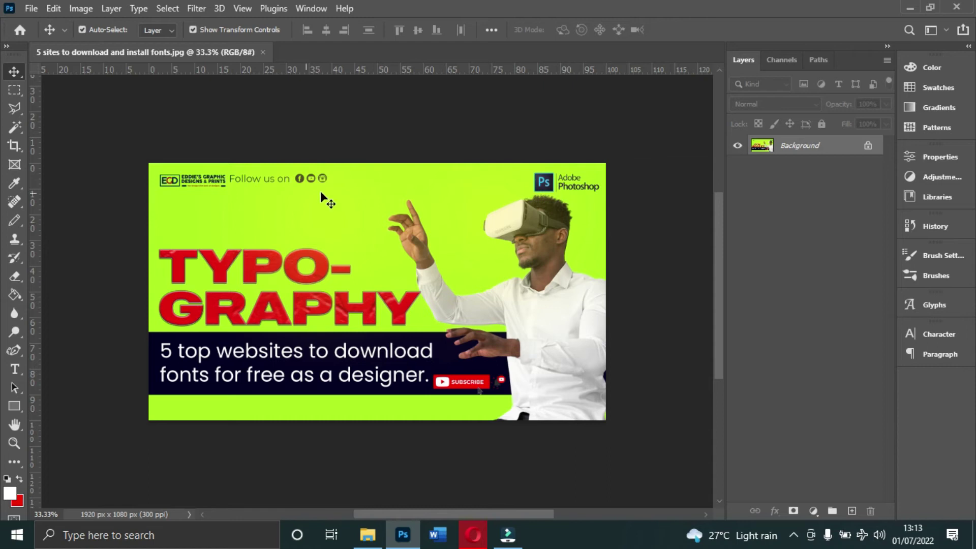
pyautogui.click(20, 29)
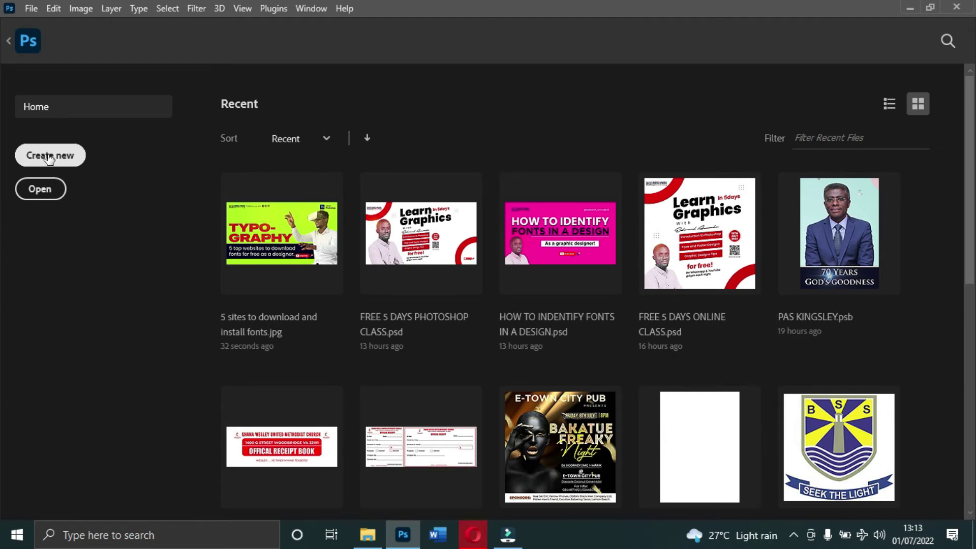
# Step: Open the New Document dialog, preset at 1080 x 1080 pixels and 300 resolution
pyautogui.click(31, 10)
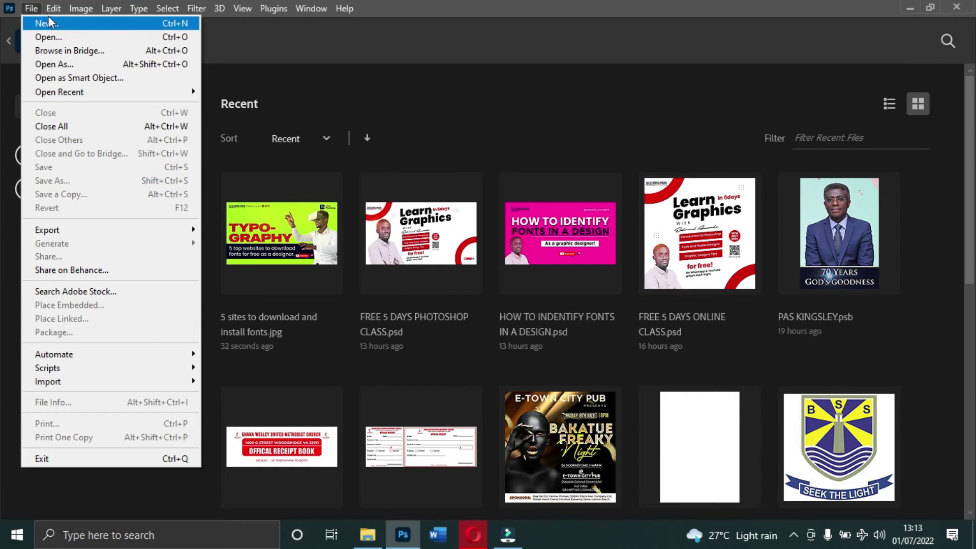
pyautogui.click(35, 5)
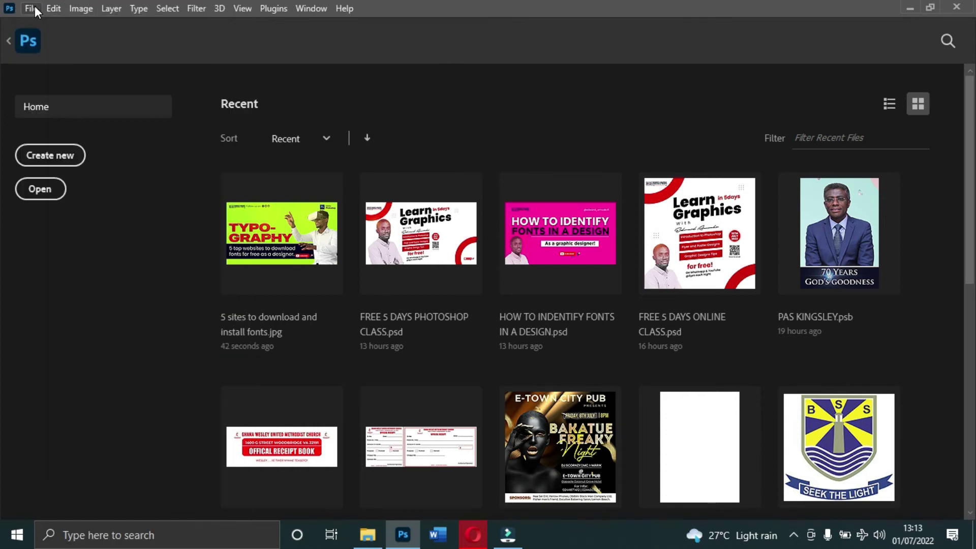
pyautogui.click(47, 157)
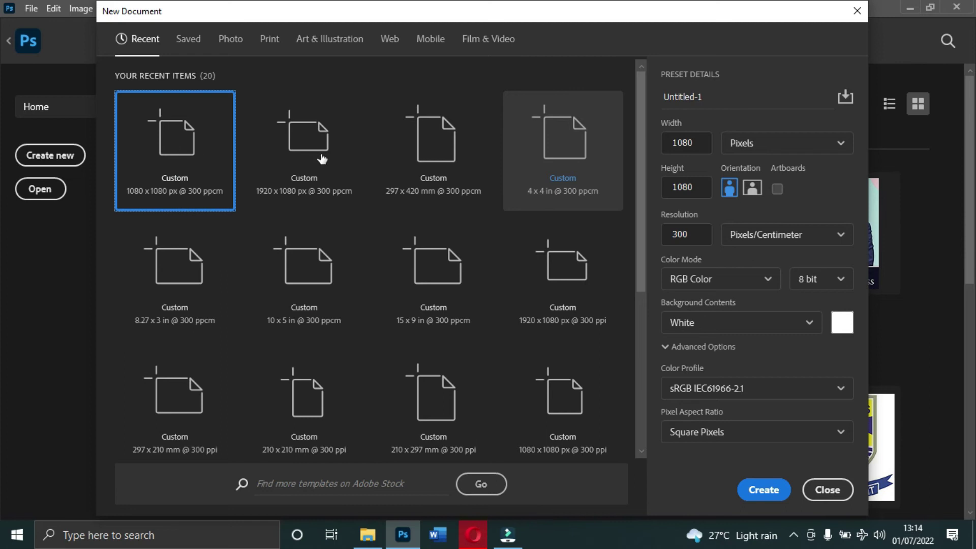
pyautogui.scroll(-2, 506, 266)
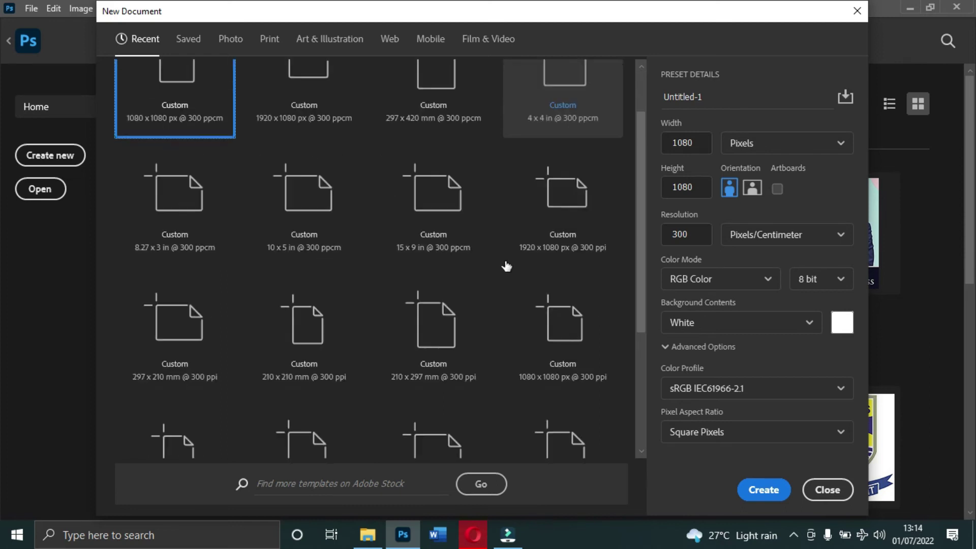
pyautogui.scroll(-7, 506, 266)
pyautogui.scroll(4, 376, 266)
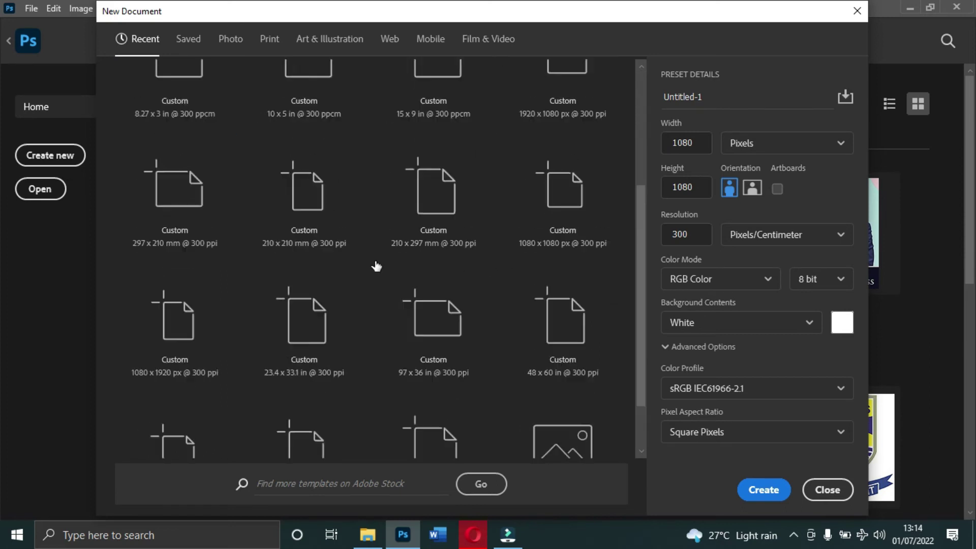
pyautogui.scroll(6, 376, 265)
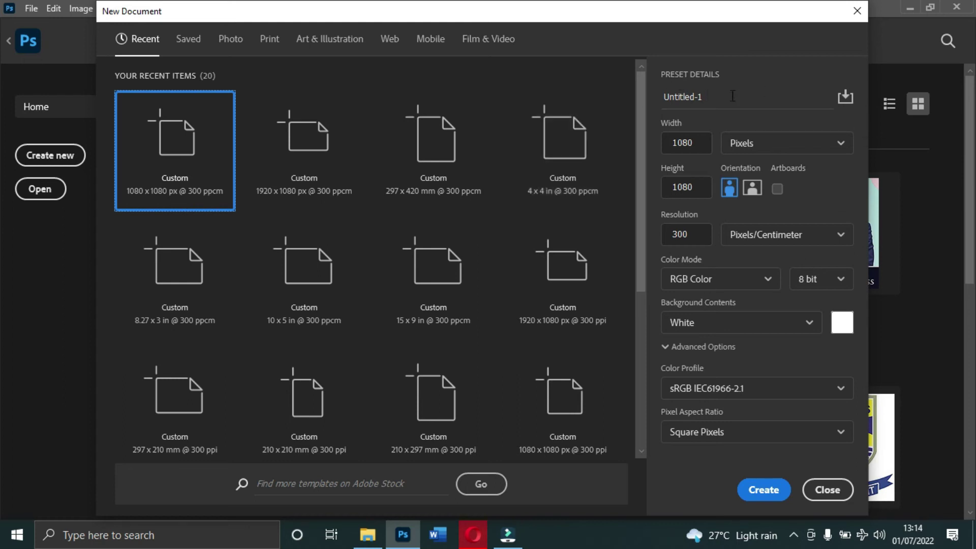
# Step: Replace the preset name with CHURCH FLYER, leaving the width units on Pixels
pyautogui.doubleClick(708, 100)
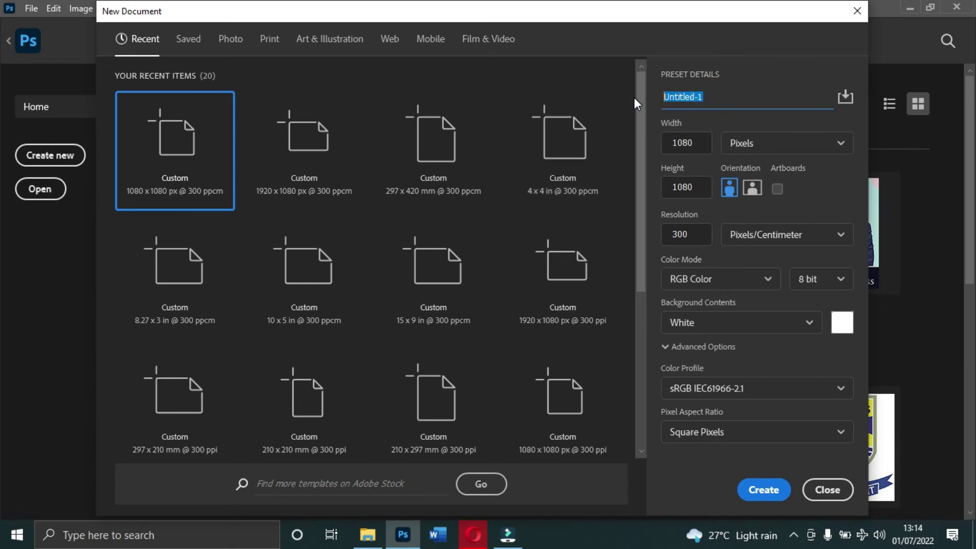
pyautogui.write('CHURCH FLYER')
pyautogui.click(842, 142)
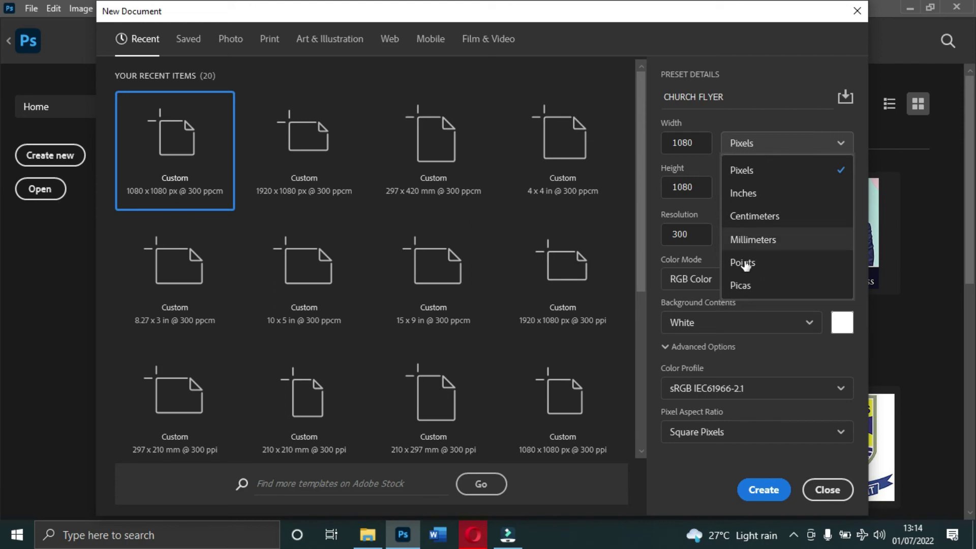
pyautogui.click(743, 139)
pyautogui.click(743, 139)
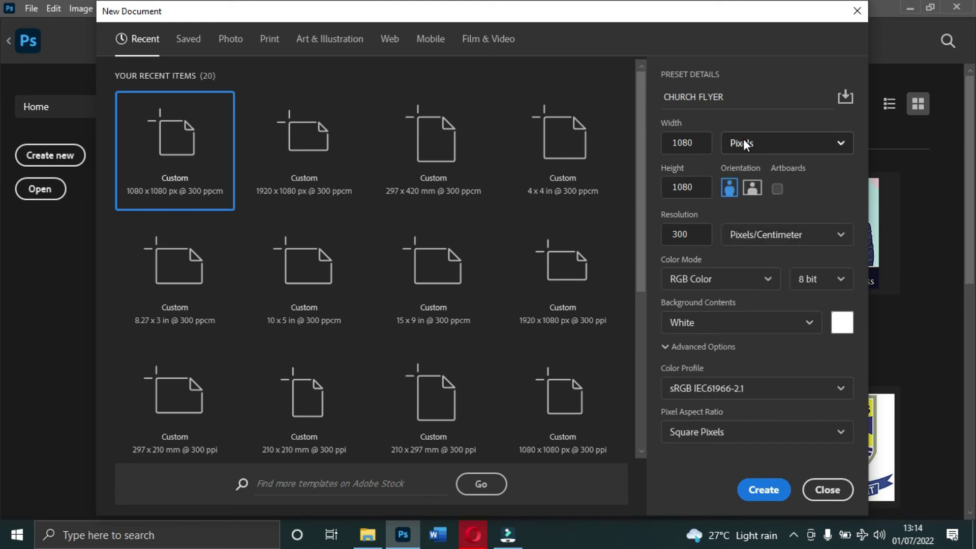
pyautogui.click(841, 145)
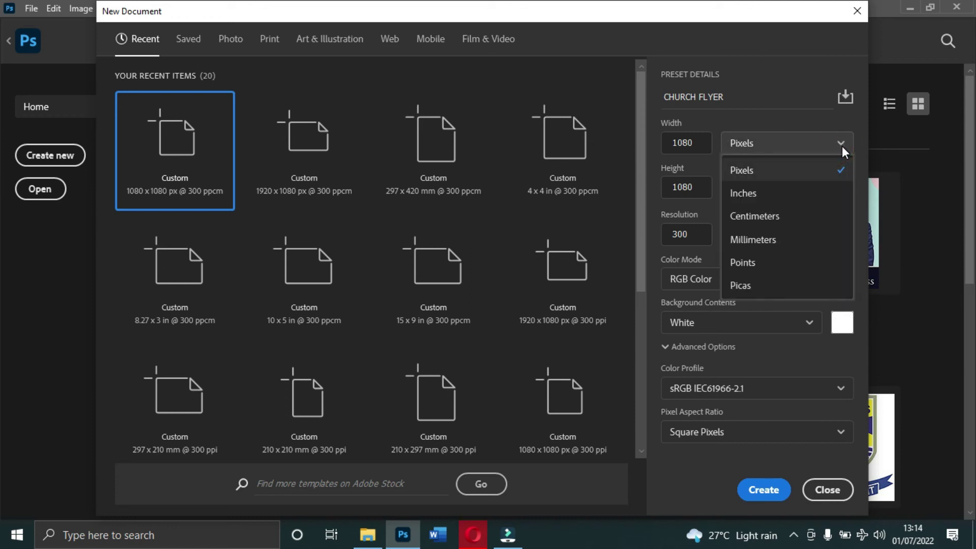
pyautogui.click(842, 145)
pyautogui.click(842, 146)
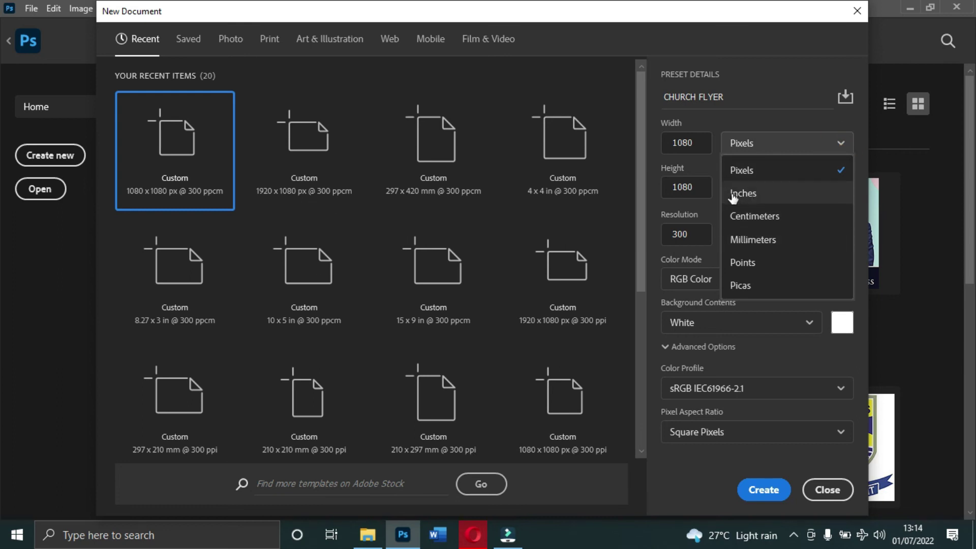
pyautogui.click(843, 140)
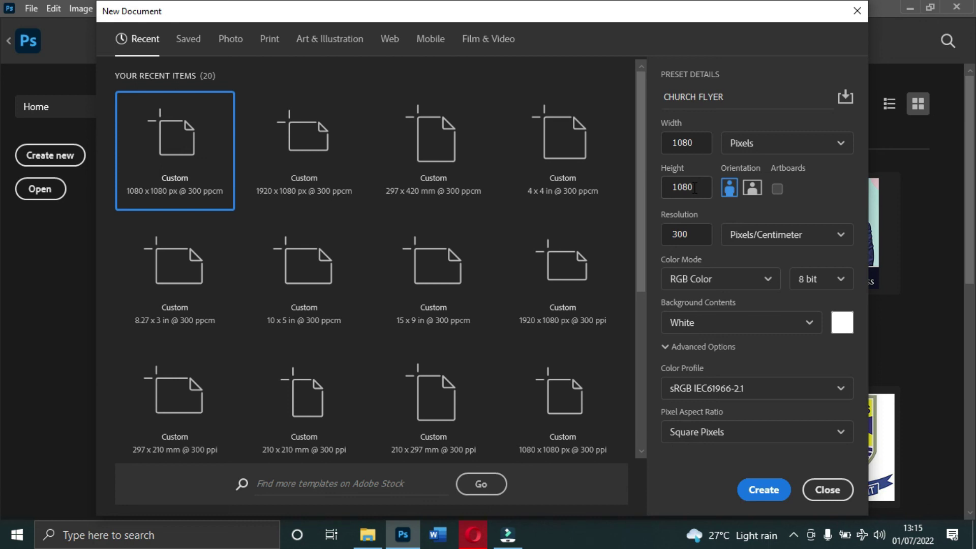
# Step: Keep resolution at 300 and create the 1080 x 1080 px CHURCH FLYER document
pyautogui.click(694, 235)
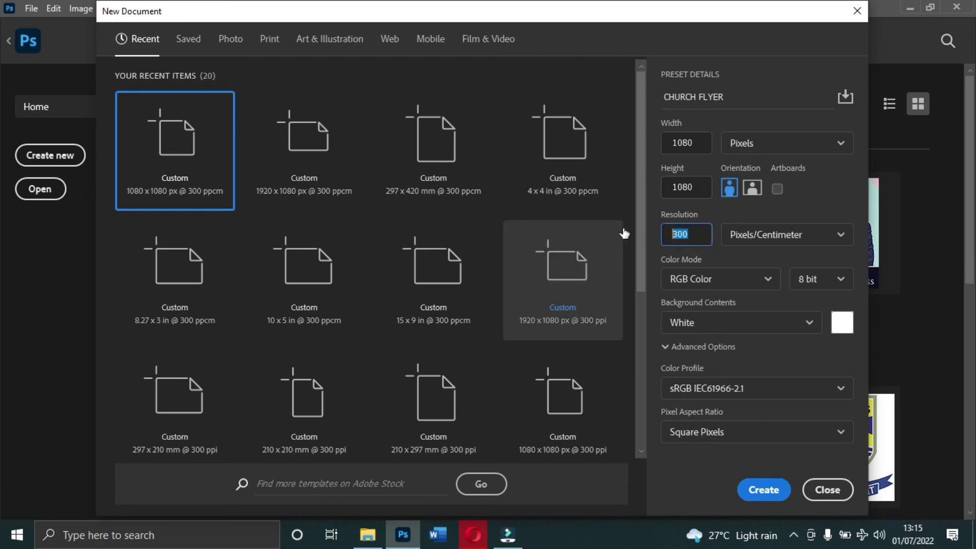
pyautogui.click(693, 232)
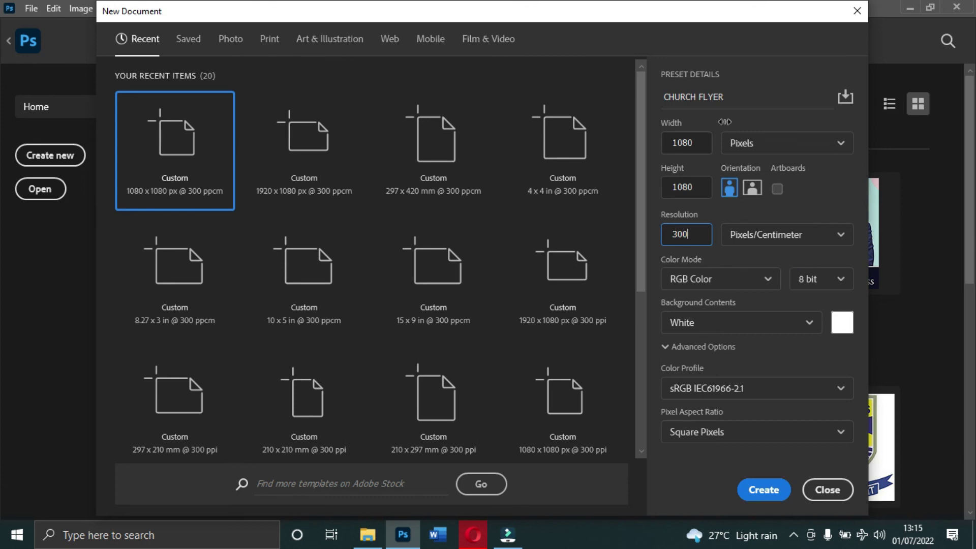
pyautogui.click(762, 489)
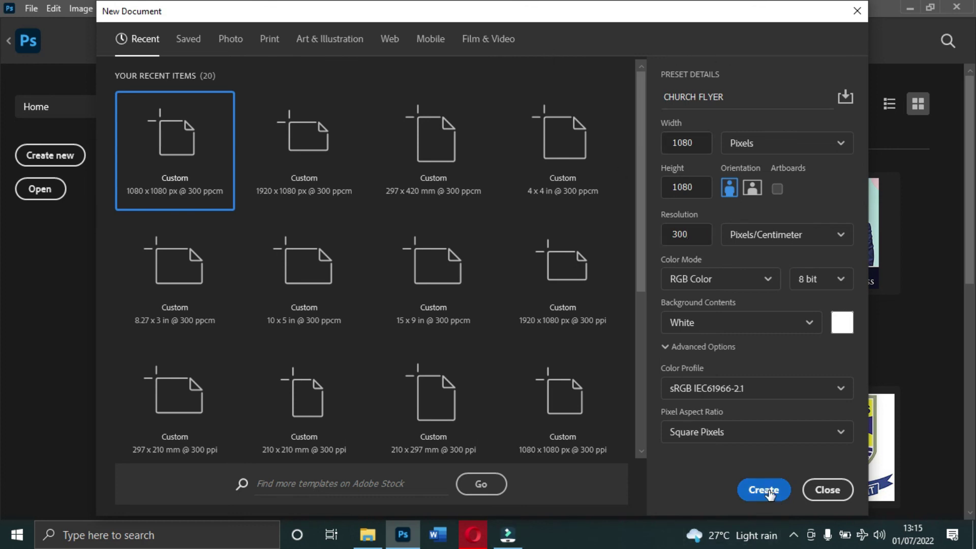